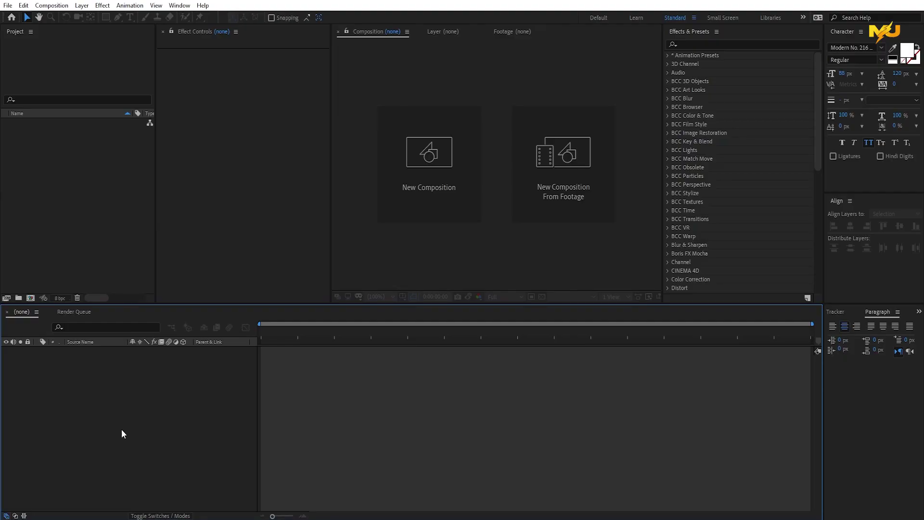
Create a composition named cc at 1080 x 1350 px and 30 fps, with a duration of 0:00:04:00.
click(397, 204)
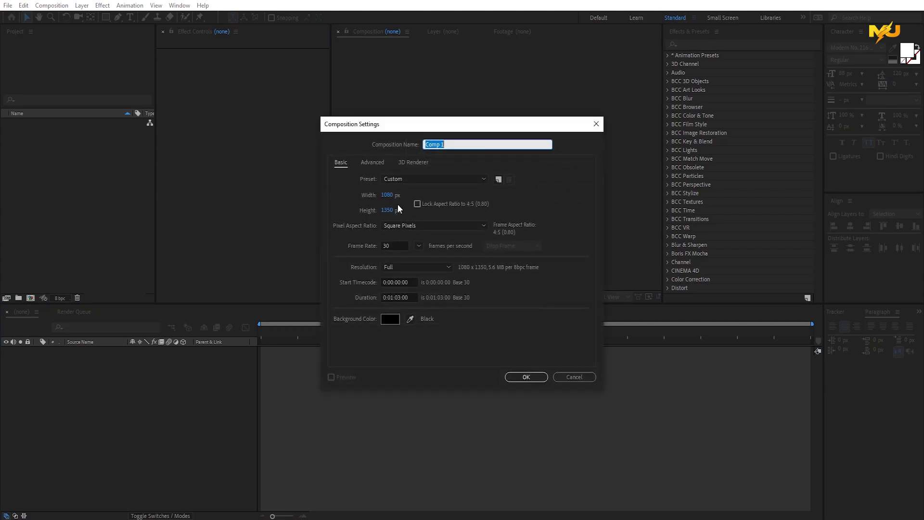
text(cc)
click(412, 298)
click(400, 298)
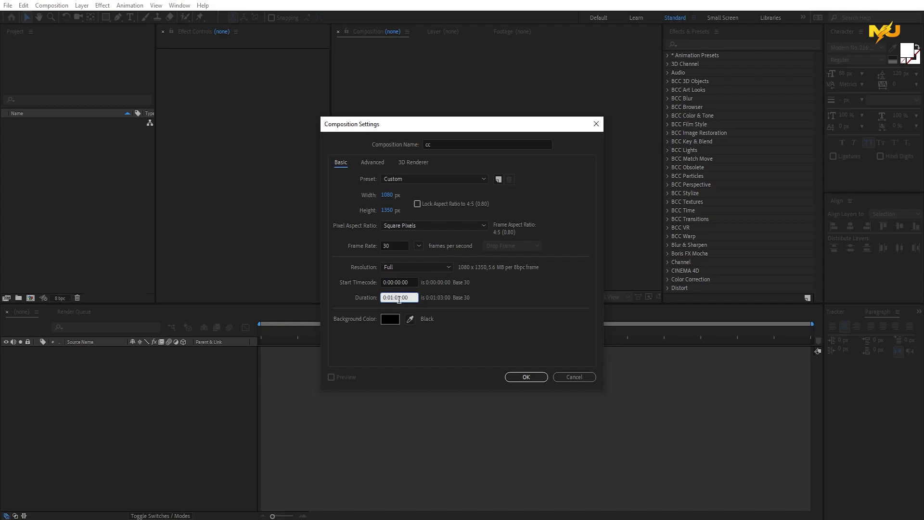
key(BackSpace)
text(=4)
key(BackSpace)
text(0)
click(482, 326)
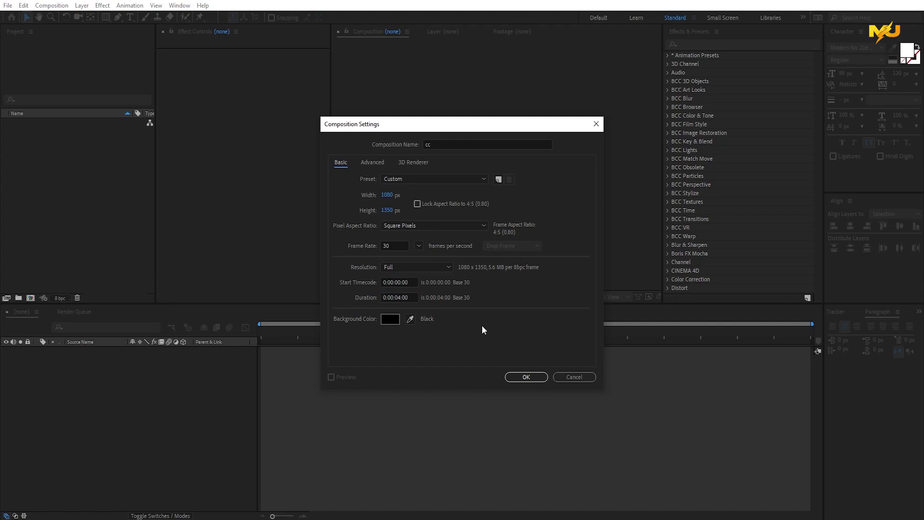
click(524, 381)
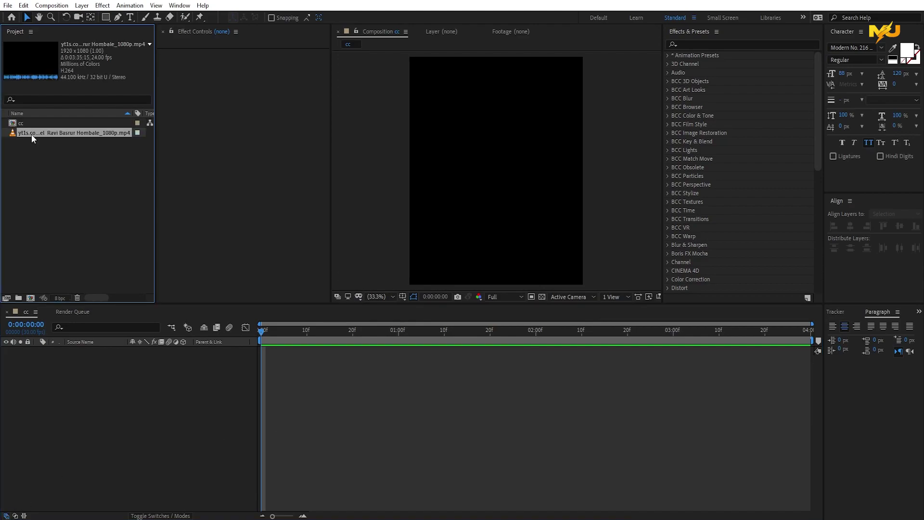
Set the in point of the Toofan video footage at about 0:01:01 and place the clip in the cc timeline.
double_click(32, 134)
drag(429, 276, 429, 280)
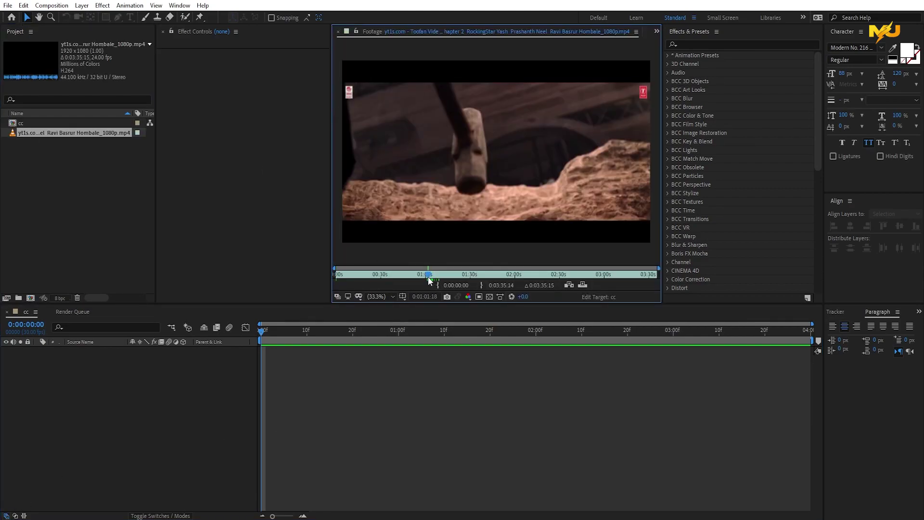
click(437, 285)
drag(29, 133, 96, 366)
Split the footage layer in the cc composition at 0:00:03:01.
drag(265, 333, 377, 361)
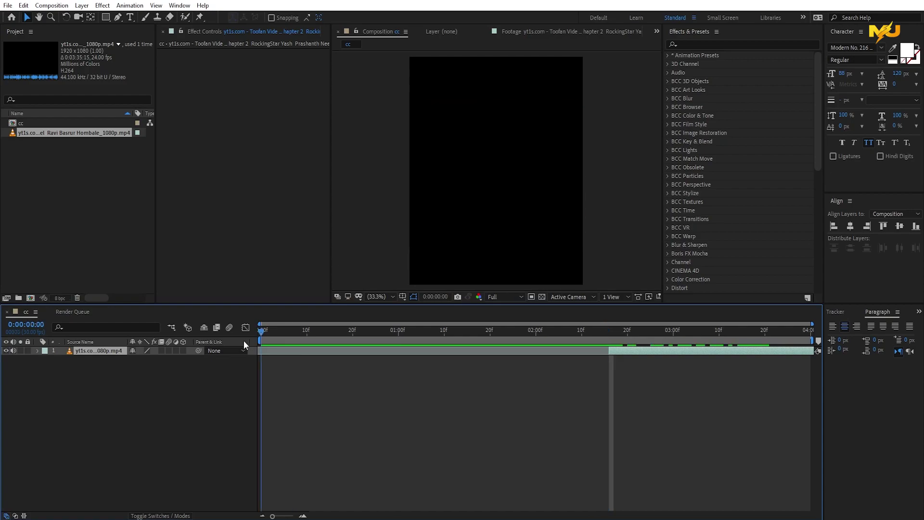
drag(275, 336, 679, 335)
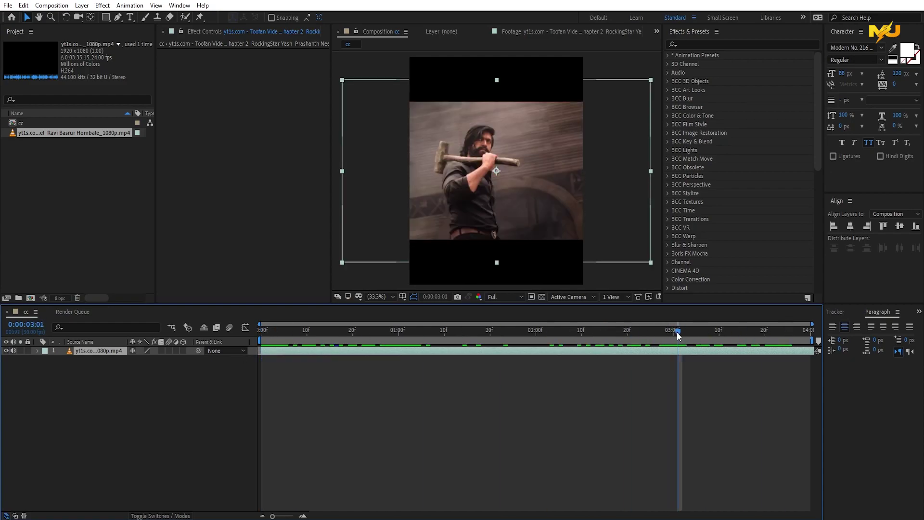
key(ctrl+shift+d)
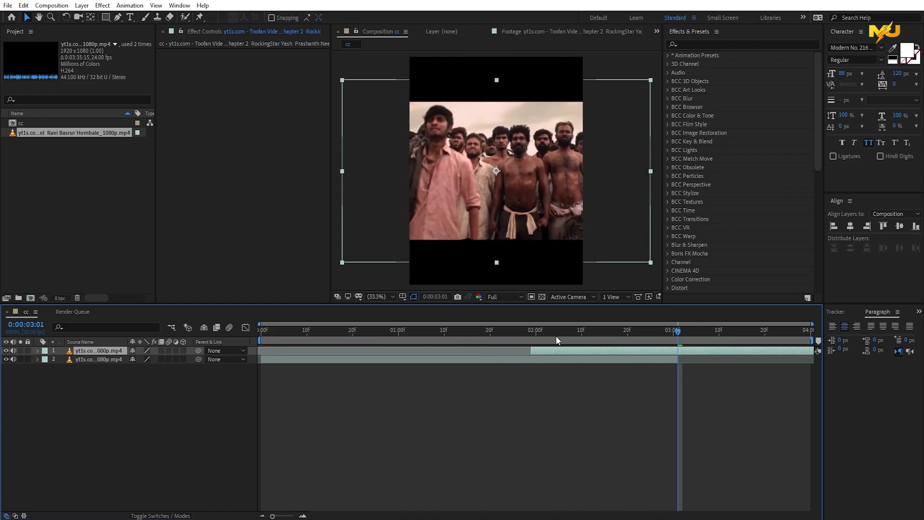
Scale up the first clip segment to fill the portrait frame and set its position to 699, 675.
drag(765, 333, 444, 336)
click(423, 359)
key(s)
drag(142, 367, 215, 411)
key(p)
click(215, 411)
key(p)
Scale up the second clip segment to fill the frame and set its position to 420, 675.
click(691, 333)
click(718, 351)
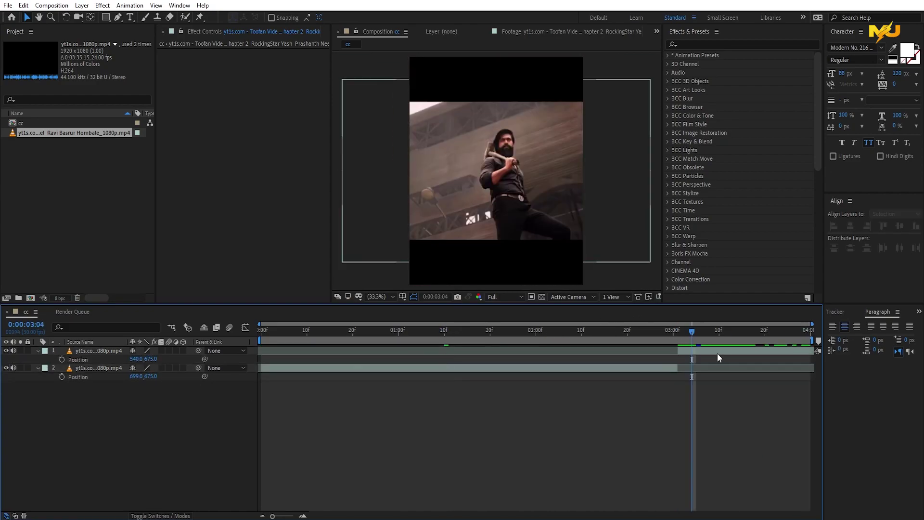
key(s)
drag(143, 359, 77, 360)
key(p)
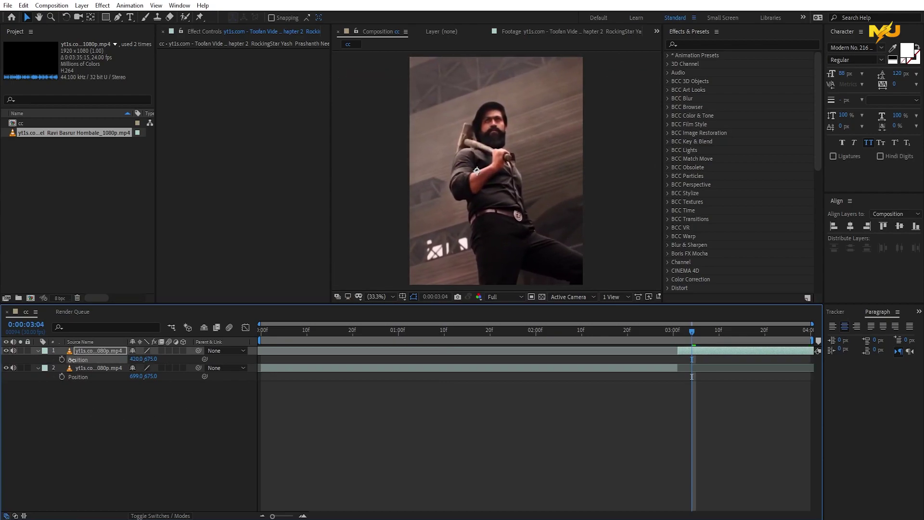
Collapse the open layer properties and mute the audio of both video layers.
click(122, 414)
key(u)
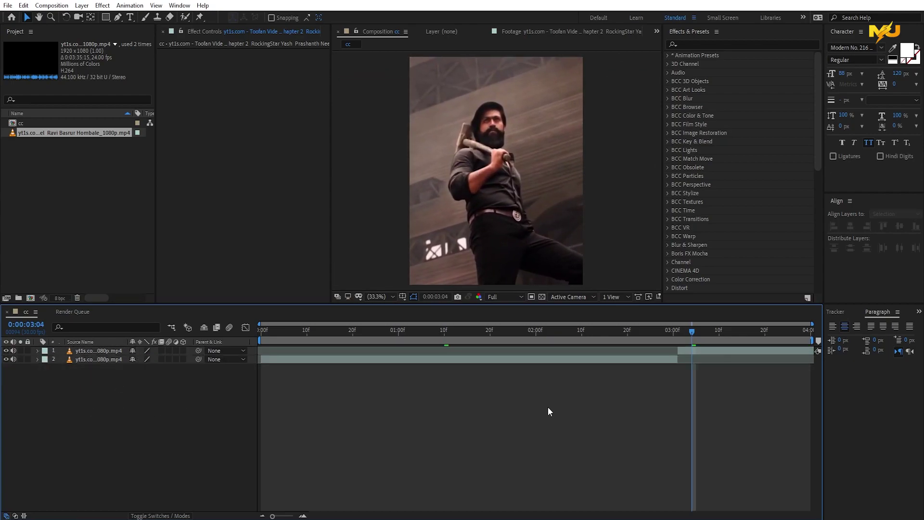
drag(13, 359, 12, 350)
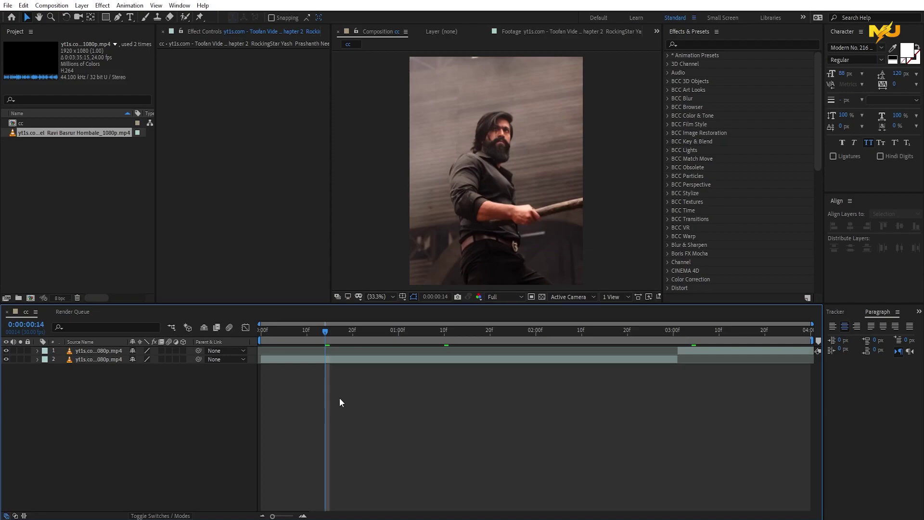
Add an adjustment layer above both video clips.
key(ctrl+alt+y)
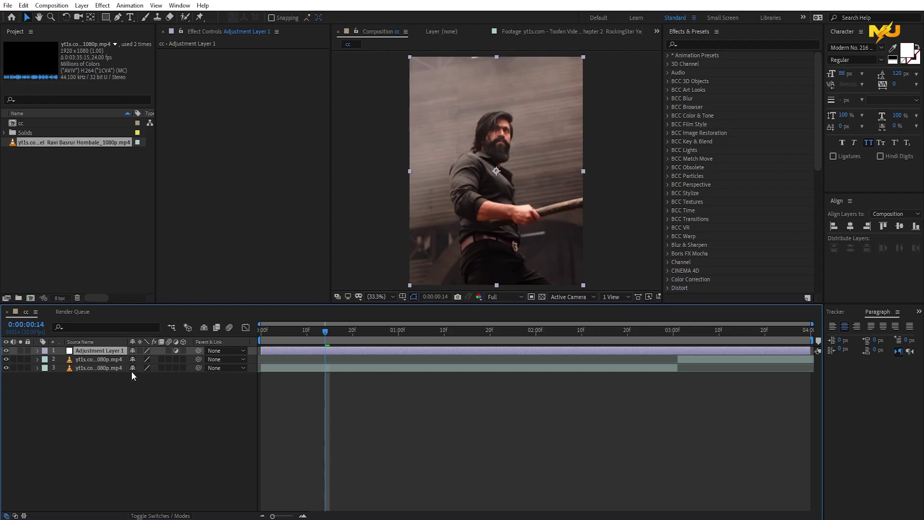
click(81, 6)
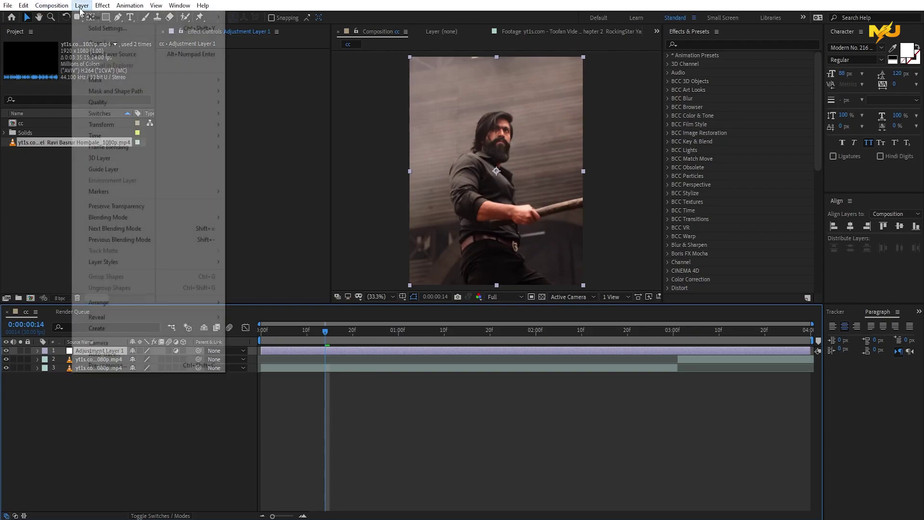
mouse_move(96, 17)
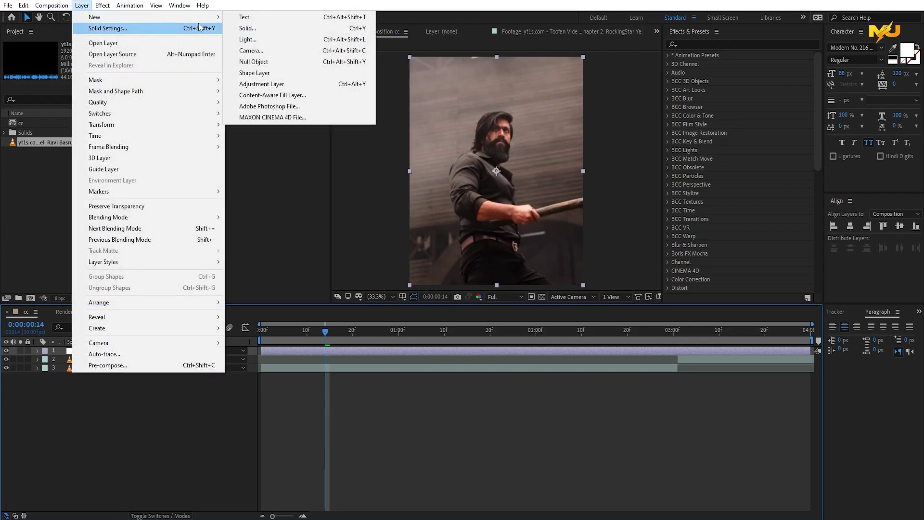
click(276, 89)
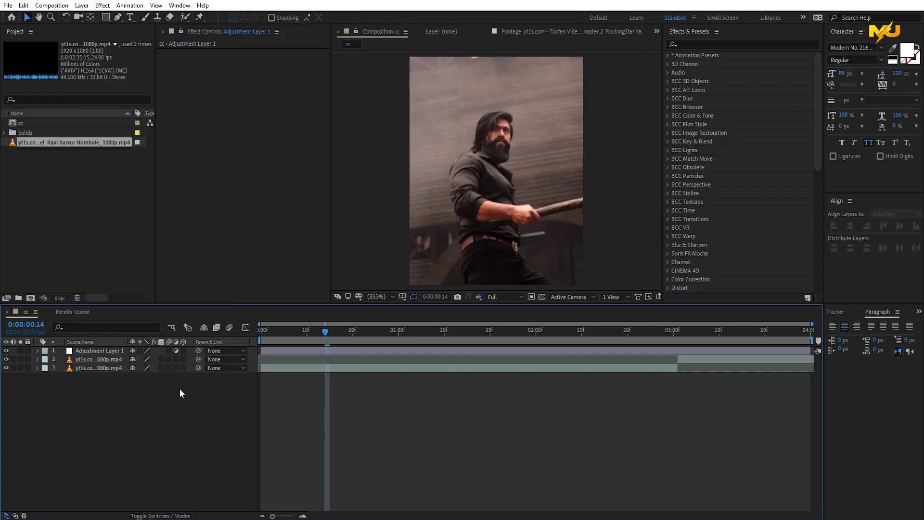
Find the Brightness & Contrast effect by searching for "bright" and apply it to the adjustment layer.
click(93, 350)
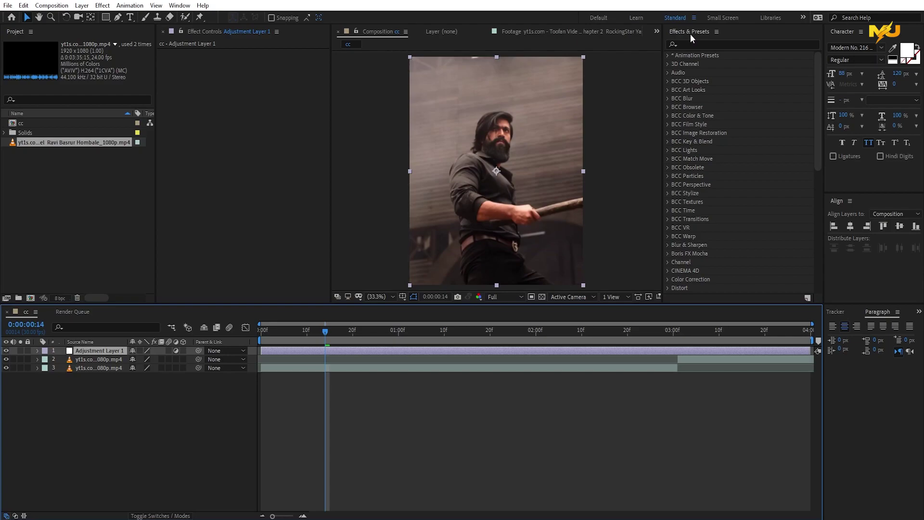
click(179, 5)
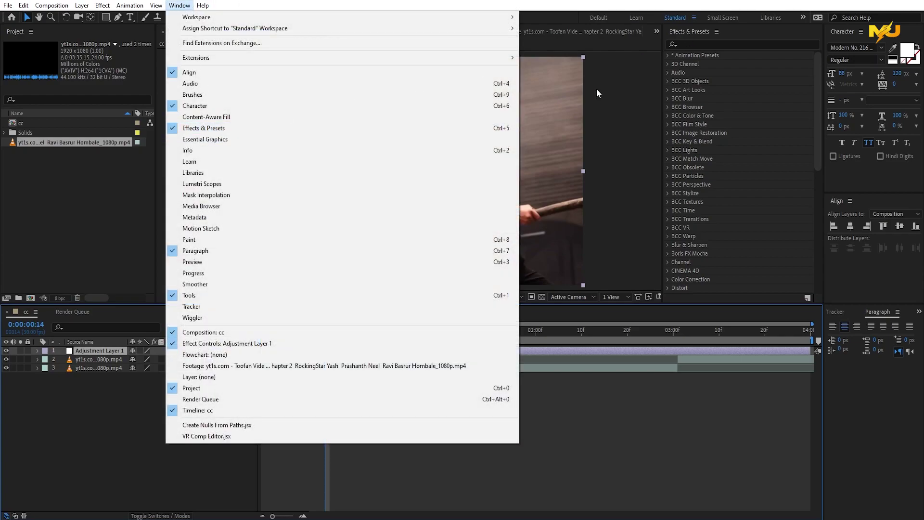
click(679, 45)
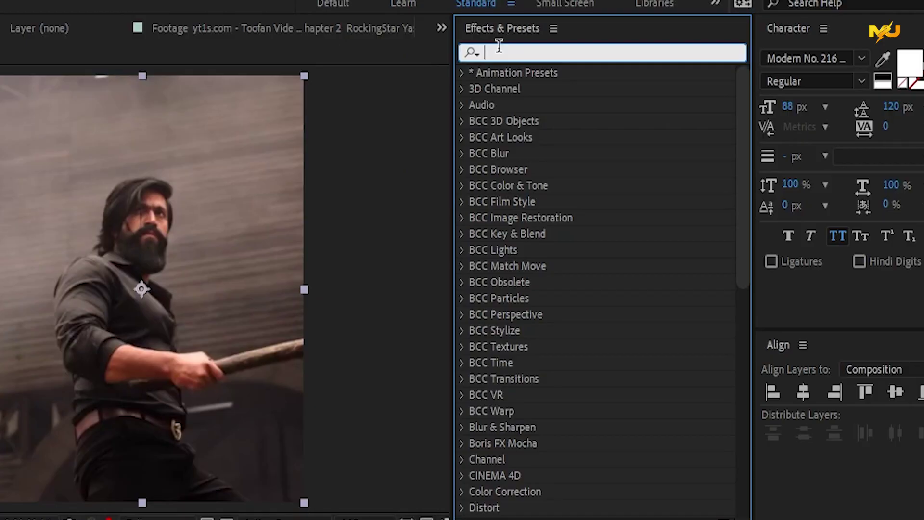
text(bright)
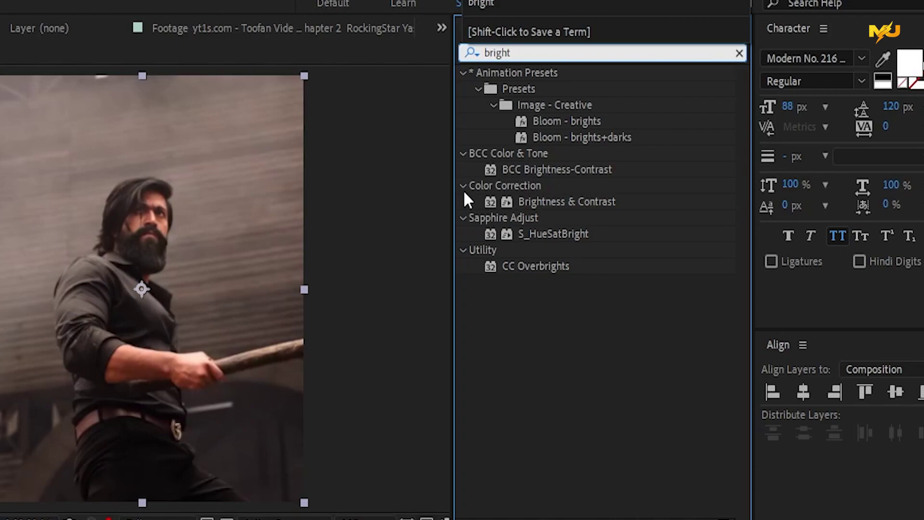
drag(582, 202, 620, 270)
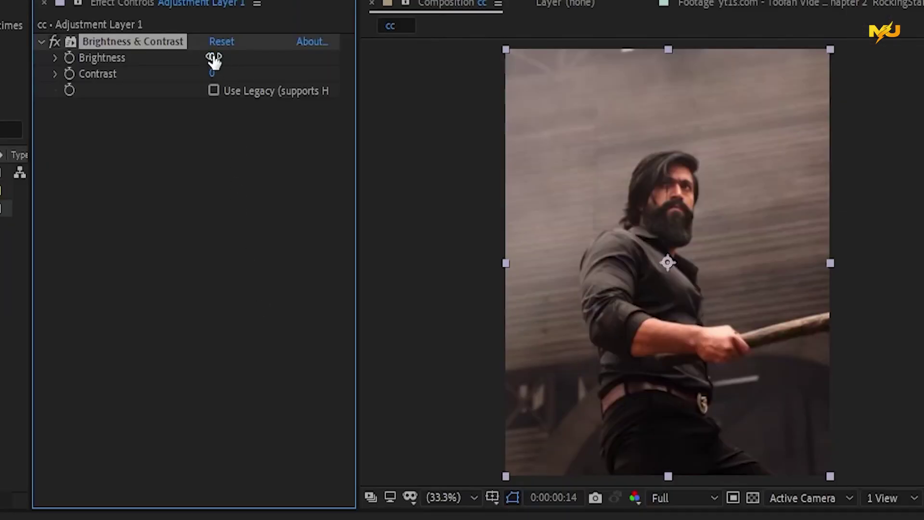
Raise the brightness of the Brightness & Contrast effect and set its contrast to 40.
drag(214, 59, 245, 56)
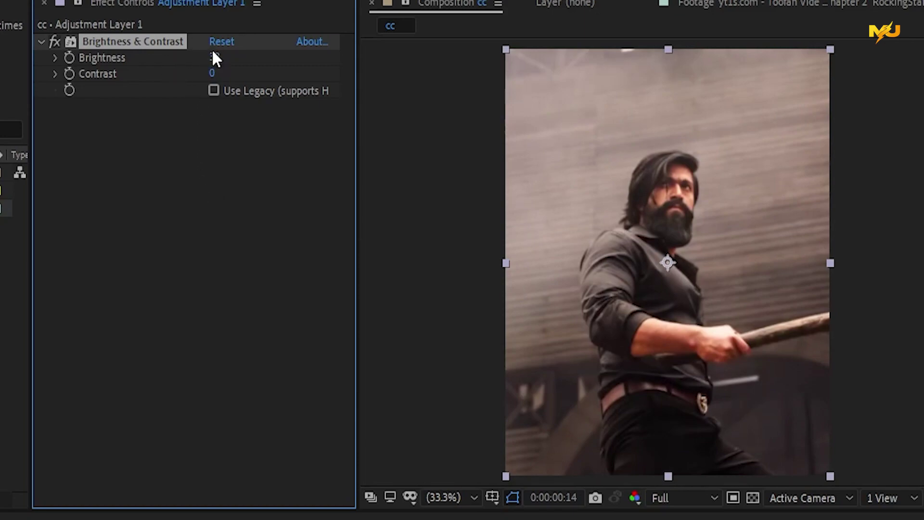
drag(217, 73, 241, 74)
click(217, 73)
text(40)
click(236, 210)
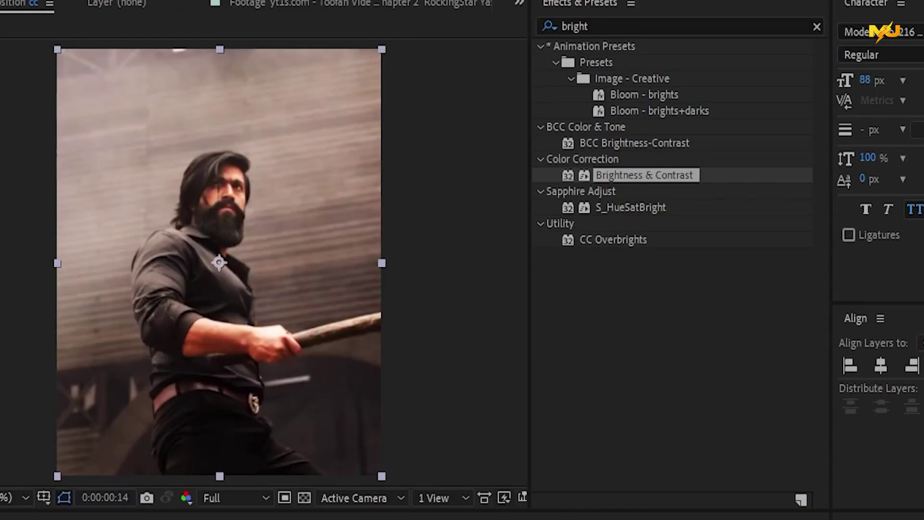
Search the effects for "look", apply RG Magic Bullet Looks to the adjustment layer and open its look editor.
click(608, 27)
text(look)
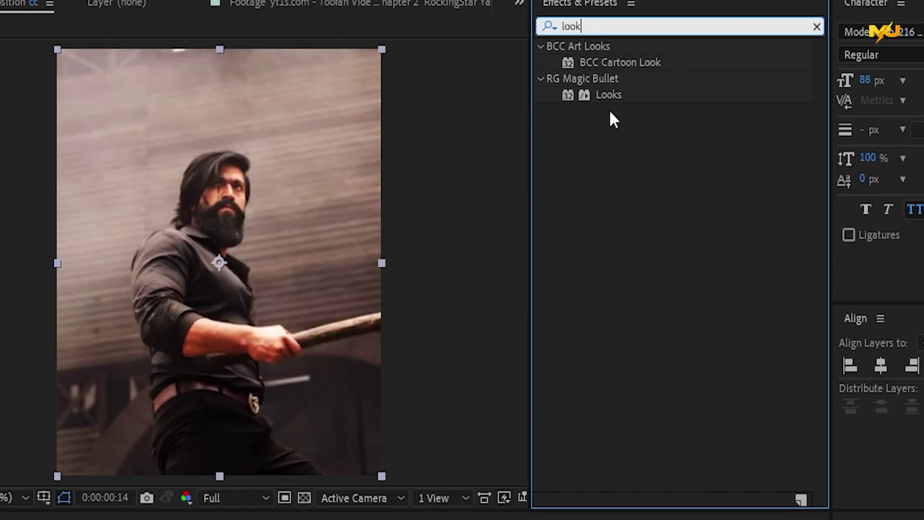
drag(601, 95, 525, 223)
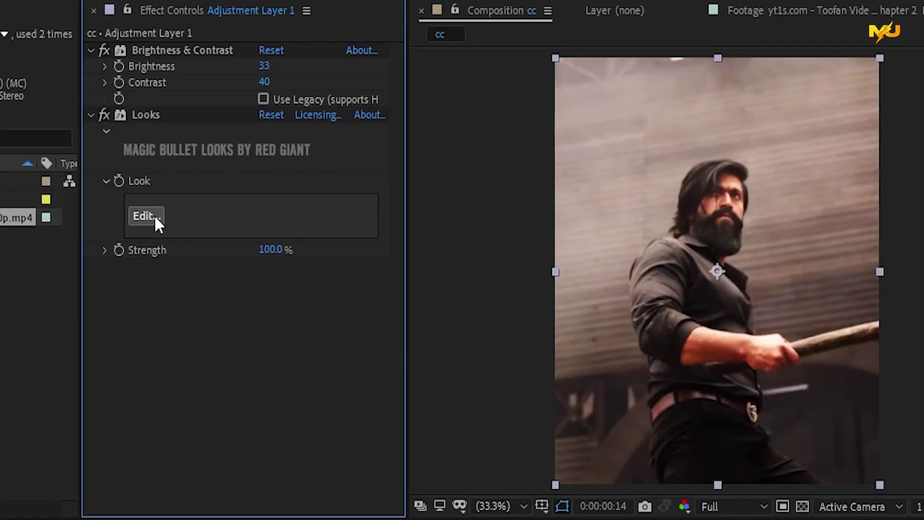
click(148, 213)
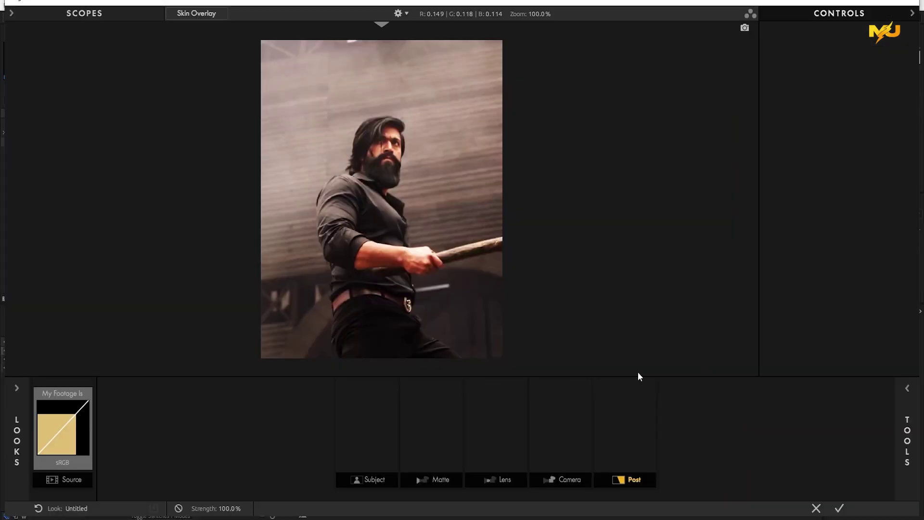
Add a Hue/Saturation tool to the Subject stage of the look and show its controls.
click(371, 425)
mouse_move(907, 436)
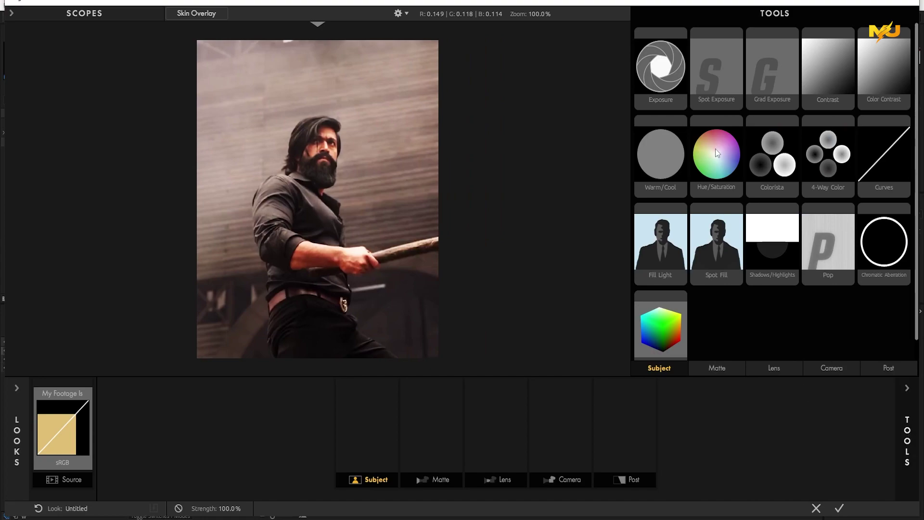
drag(715, 149, 364, 432)
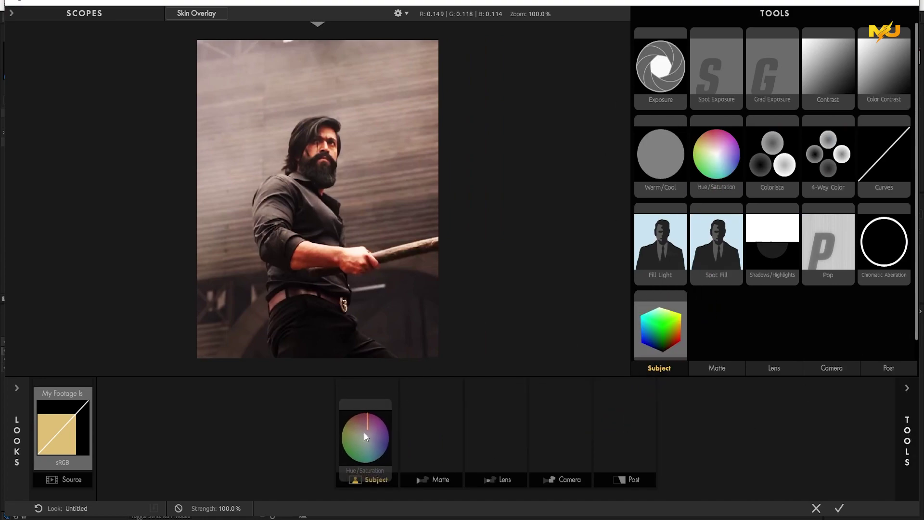
click(915, 434)
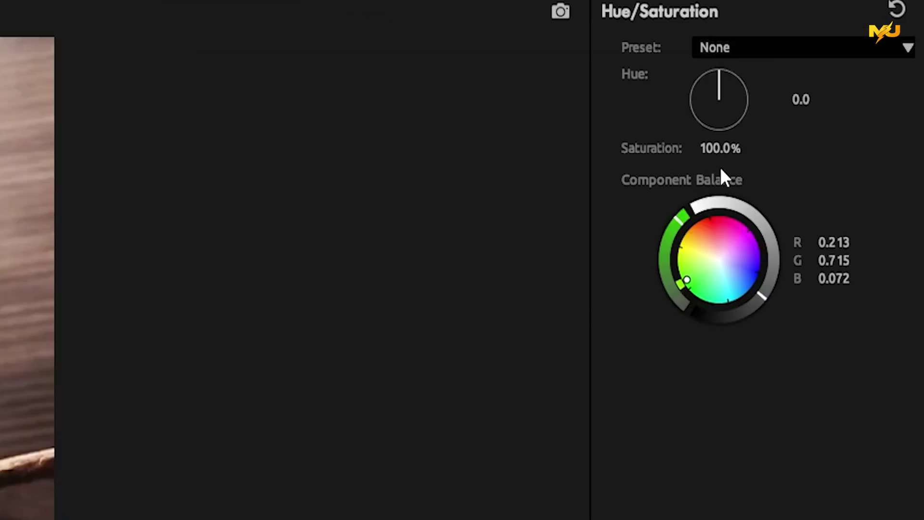
Set the saturation to 120% and the component balance to about R 0.311, G 0.336, B 0.353.
drag(718, 159, 743, 159)
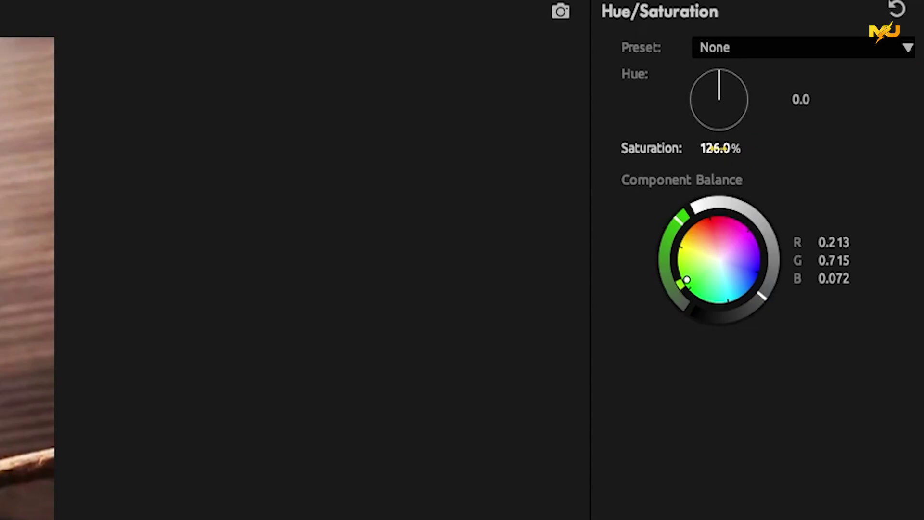
mouse_move(721, 149)
mouse_down()
mouse_move(707, 149)
mouse_move(715, 149)
mouse_up()
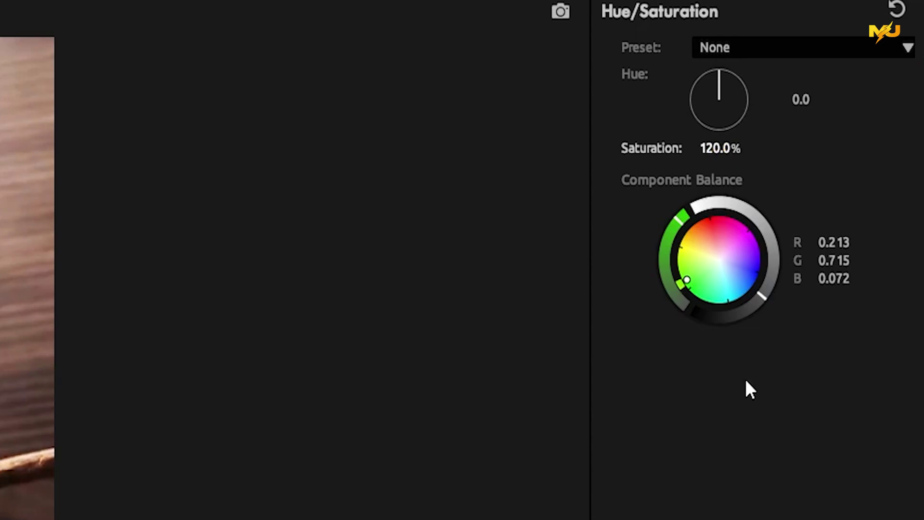
click(729, 273)
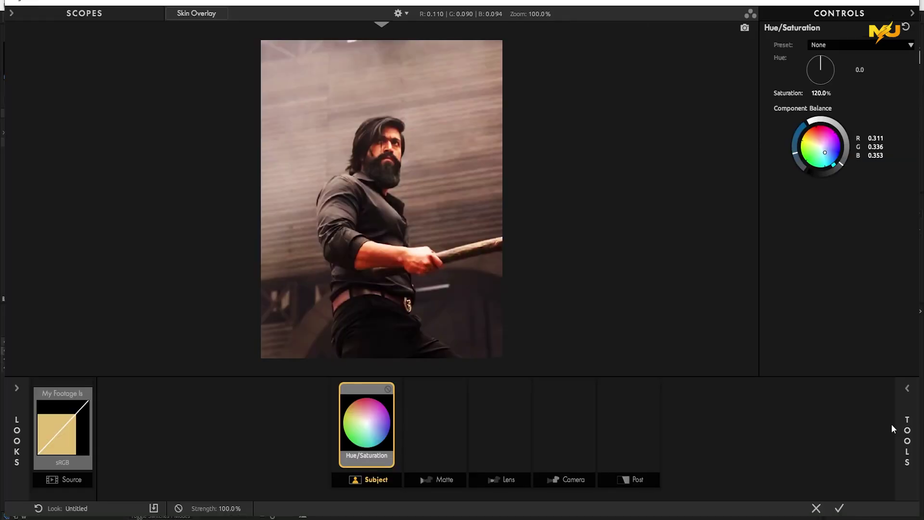
Add a Curves tool after Hue/Saturation in the Subject stage and show its controls.
click(893, 424)
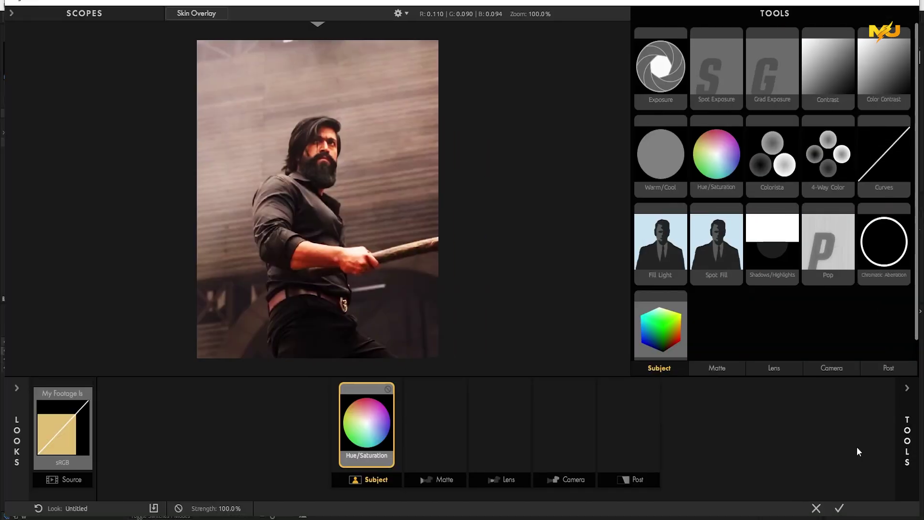
drag(885, 147, 403, 422)
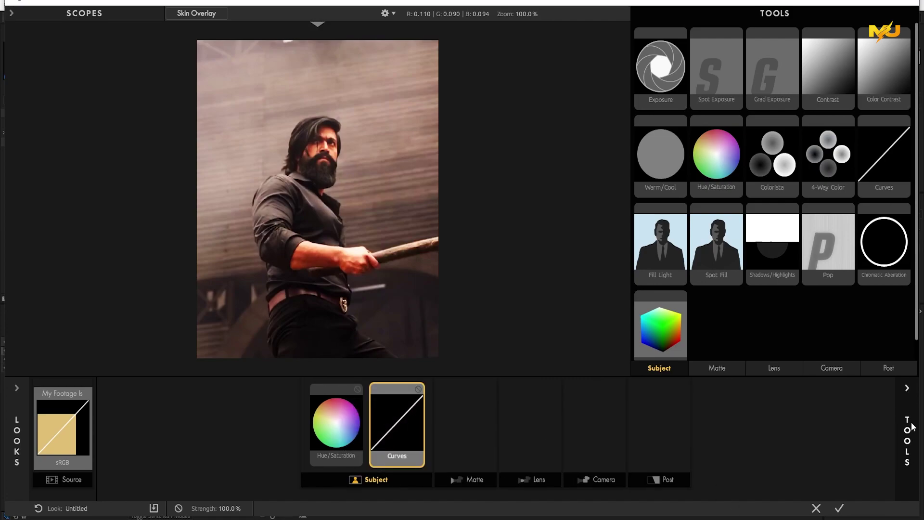
click(893, 423)
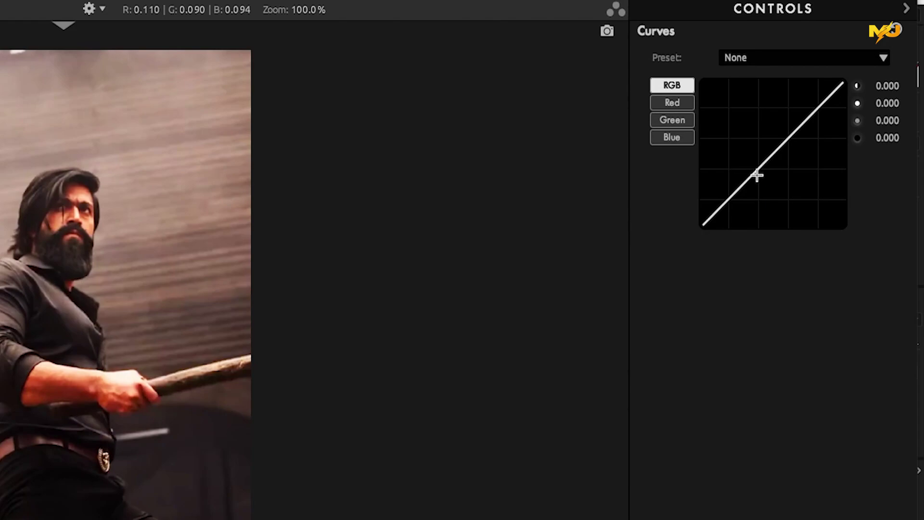
Shape the RGB curve with two points, lowering the shadows and slightly lifting the midtones.
drag(753, 174, 753, 164)
drag(727, 192, 736, 197)
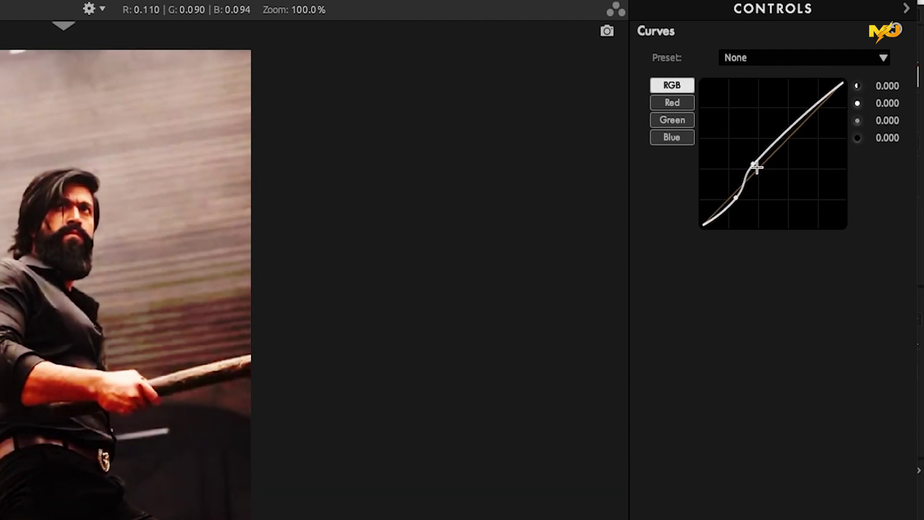
drag(753, 164, 759, 161)
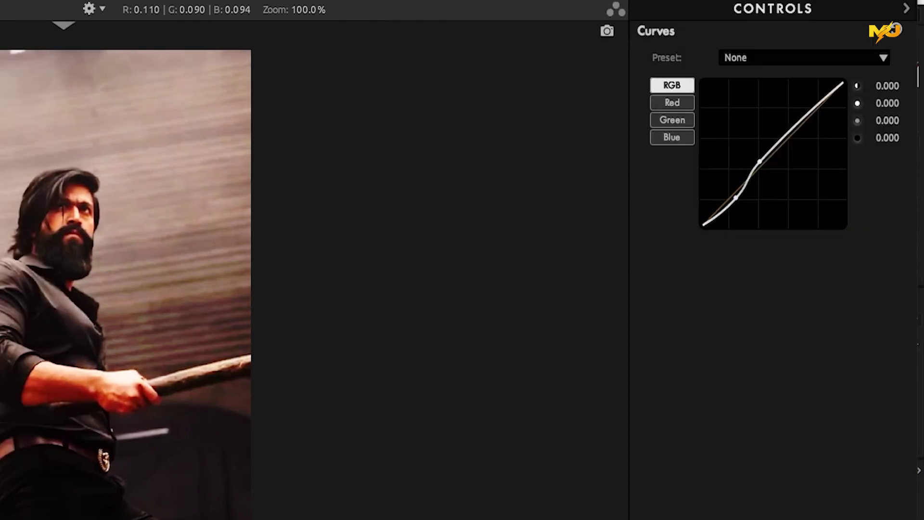
Add a Diffusion tool to the Matte stage of the look and set its size to about 21.69%.
click(469, 425)
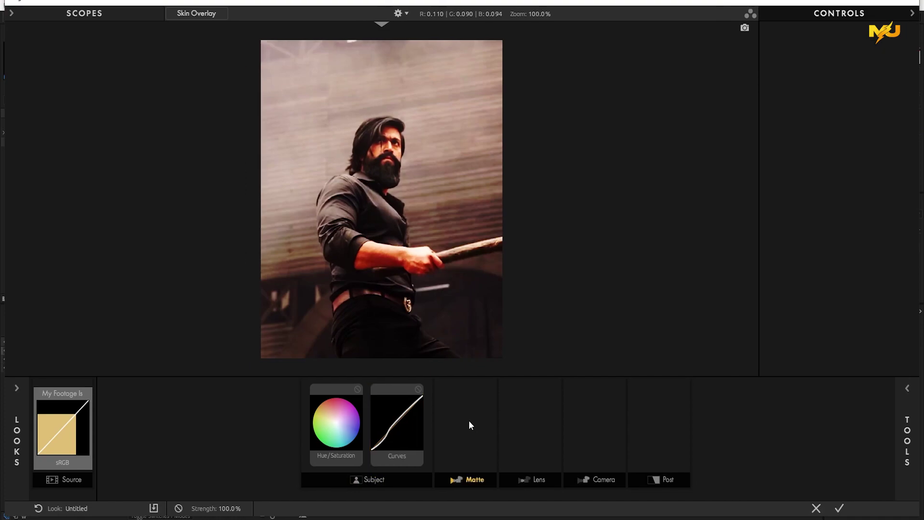
click(907, 430)
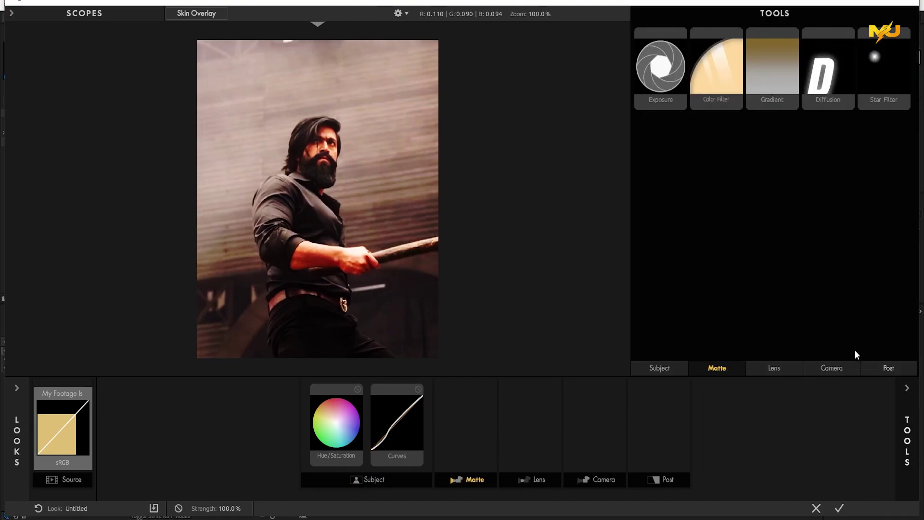
drag(825, 71, 468, 436)
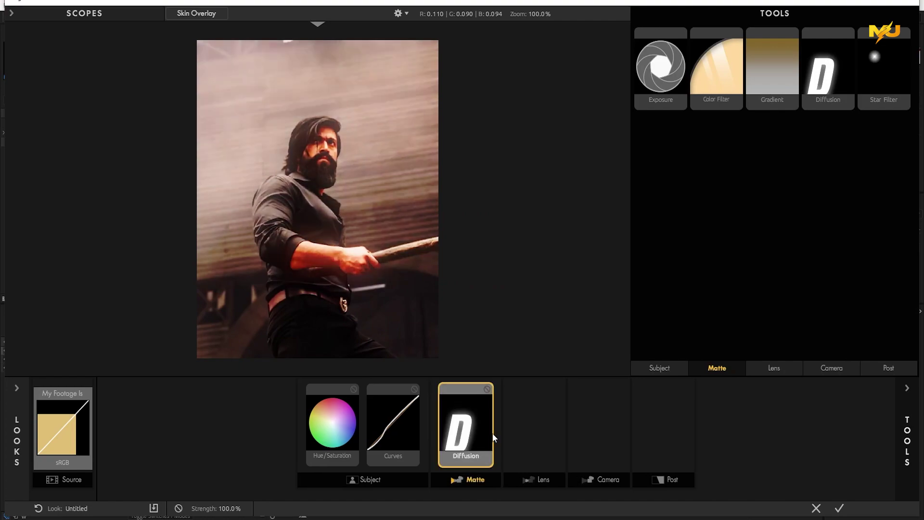
click(907, 429)
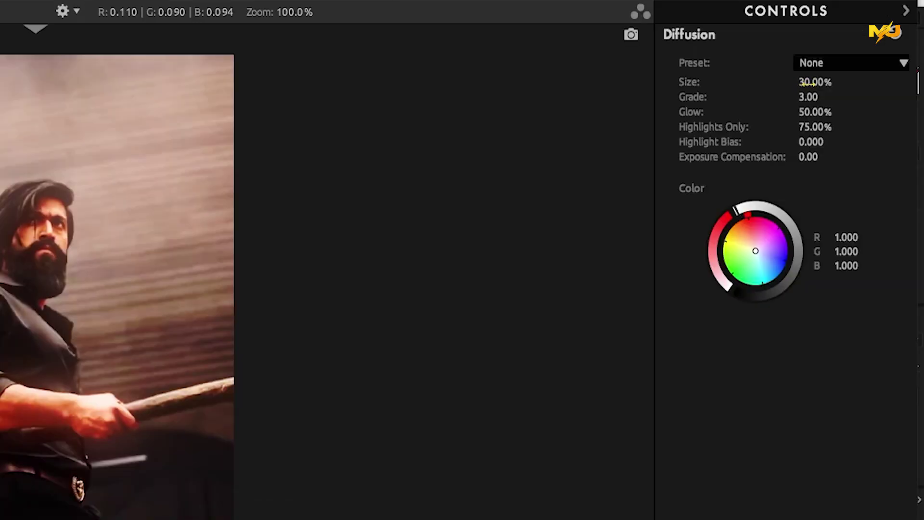
mouse_move(852, 57)
mouse_down()
mouse_move(822, 56)
mouse_move(852, 57)
mouse_move(834, 56)
mouse_up()
drag(799, 82, 809, 84)
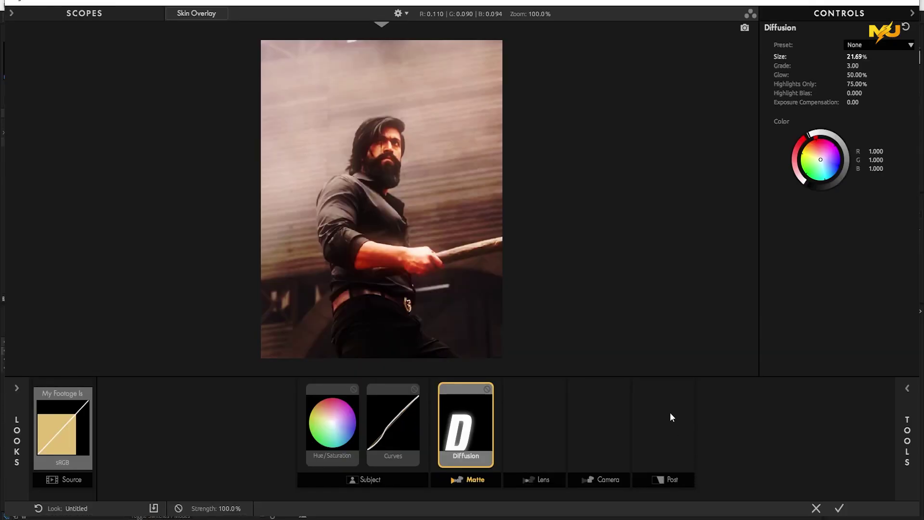
Add a Film Print tool to the Post stage of the look and show its controls.
click(670, 413)
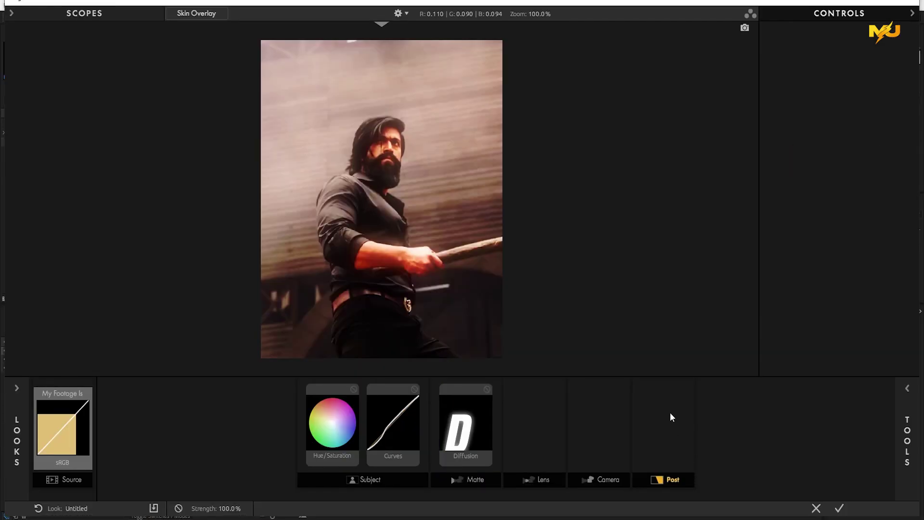
click(908, 441)
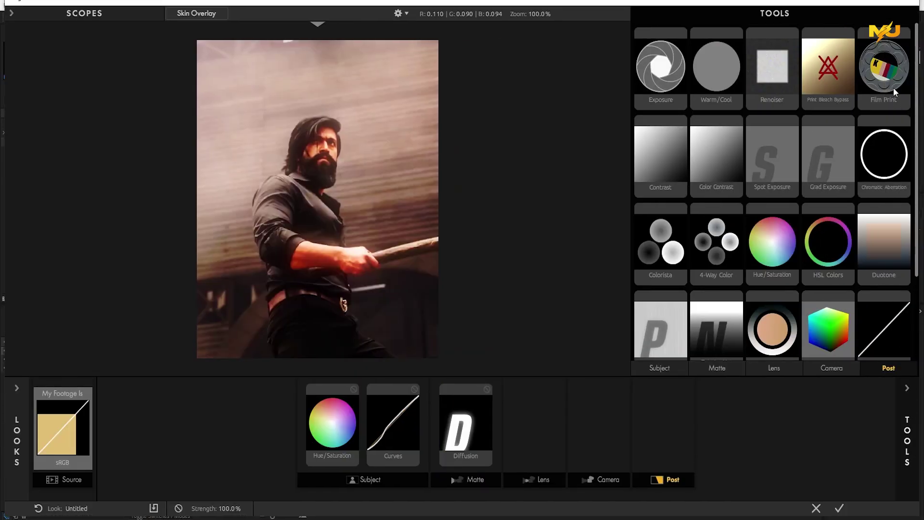
drag(883, 65, 663, 426)
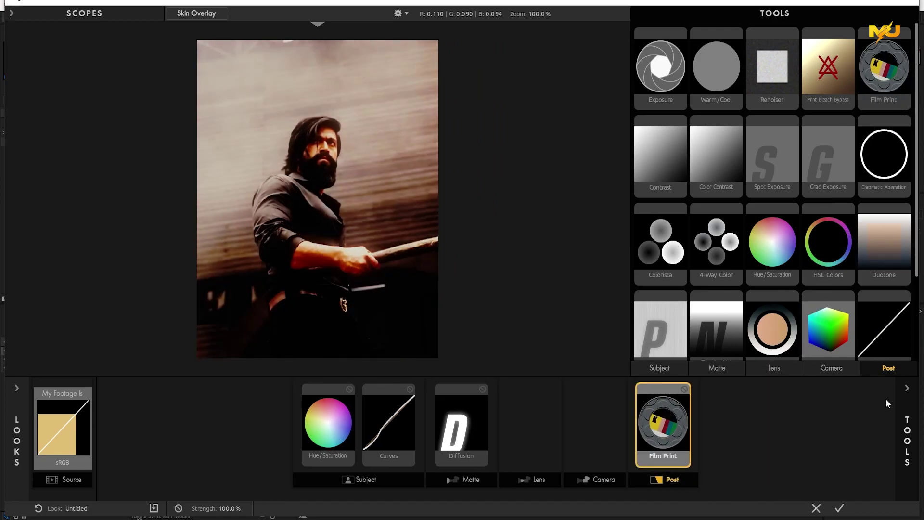
click(907, 390)
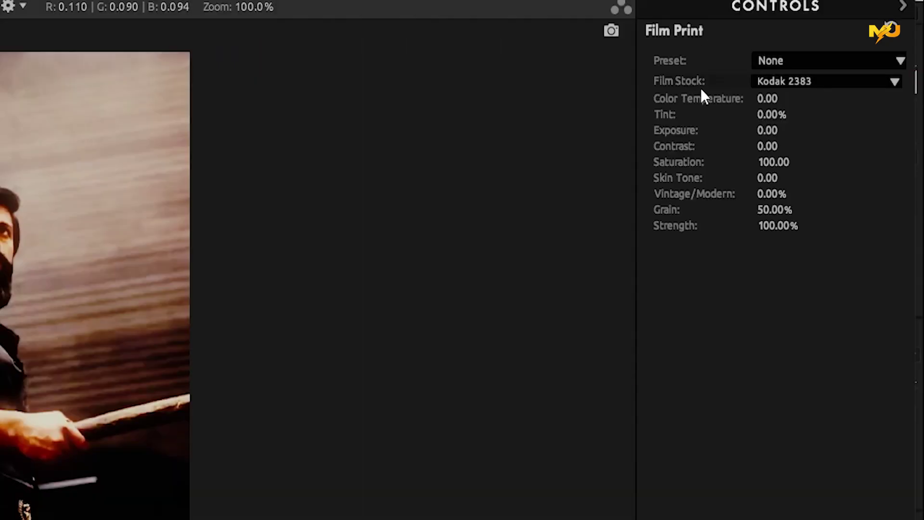
Keep the Kodak 2383 film stock, lower the Film Print strength, and apply the finished look.
click(801, 80)
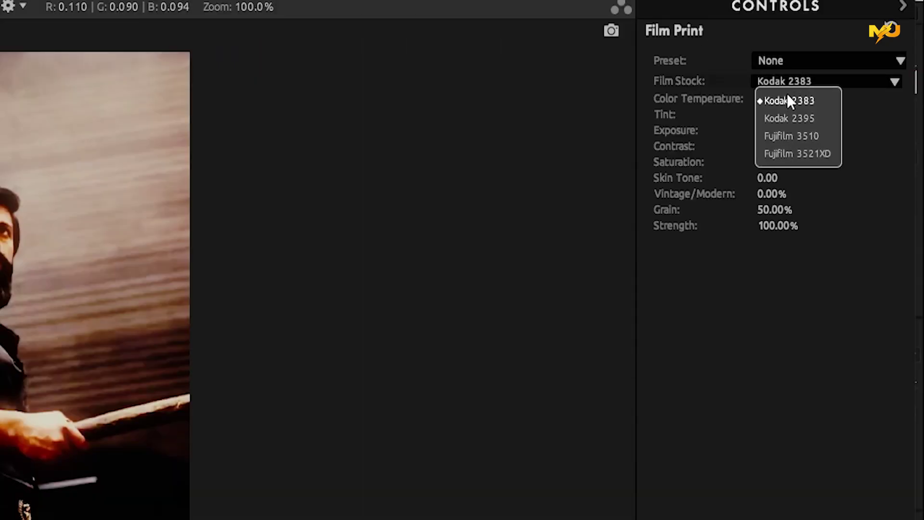
click(784, 368)
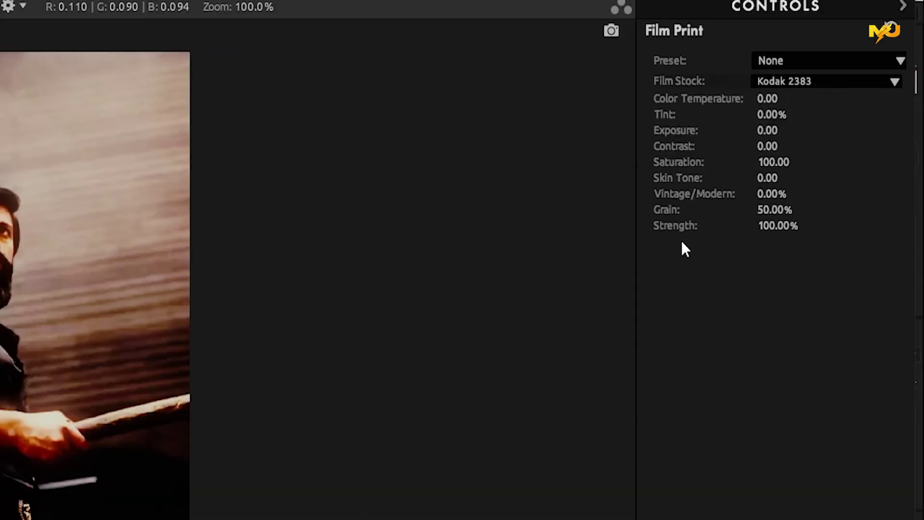
drag(766, 226, 705, 227)
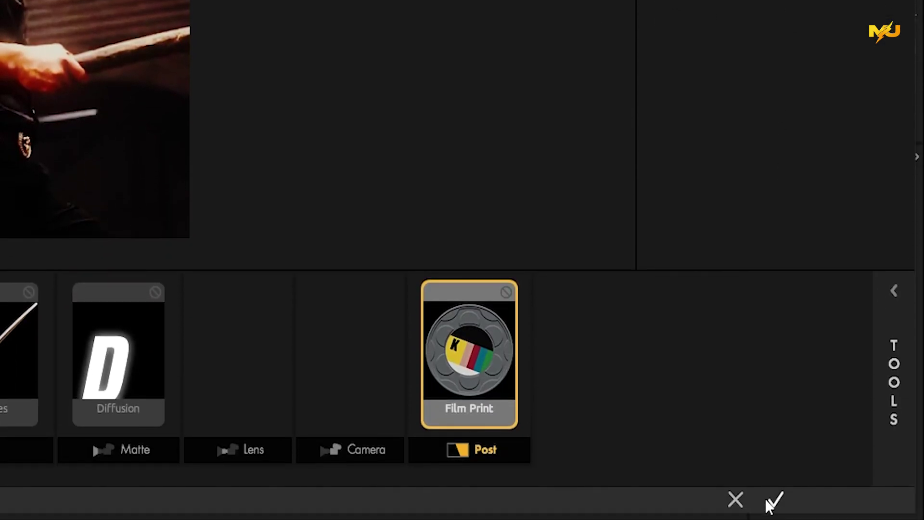
click(775, 501)
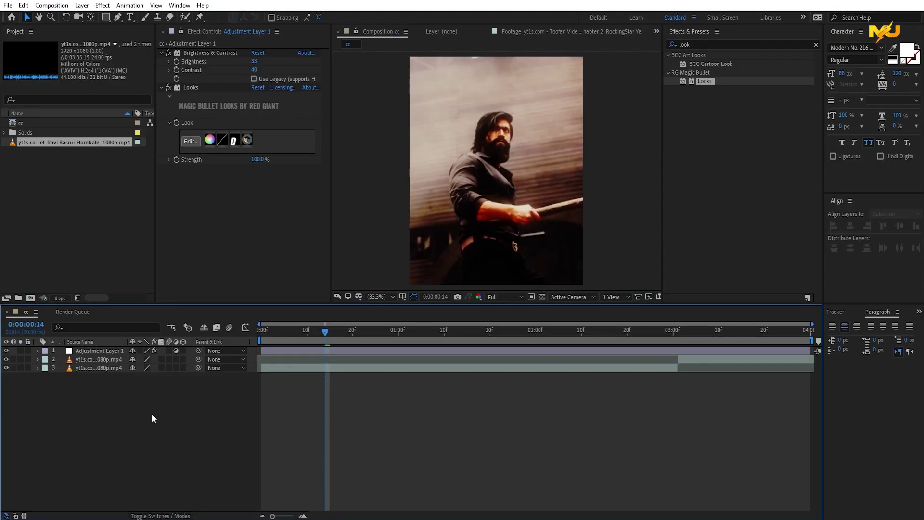
Create a second adjustment layer above the graded one and apply the Blur & Sharpen Sharpen effect to it.
key(ctrl+alt+y)
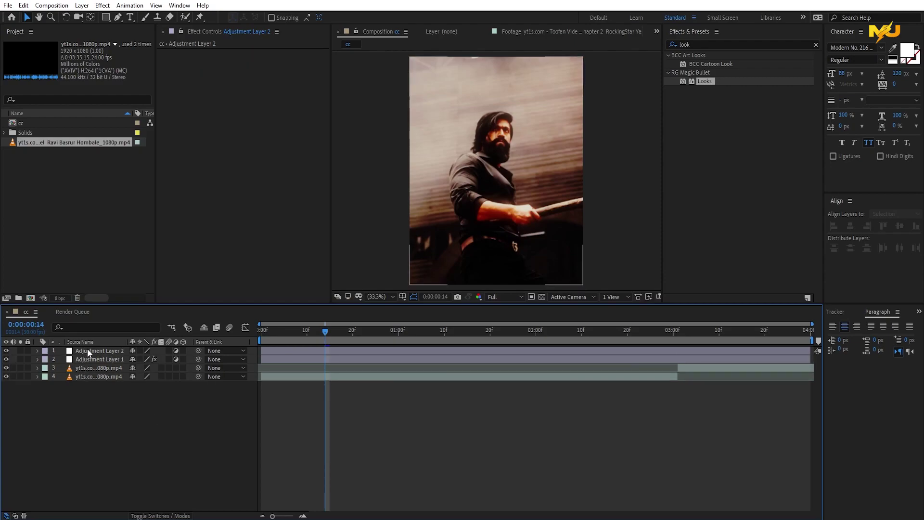
click(87, 351)
click(697, 44)
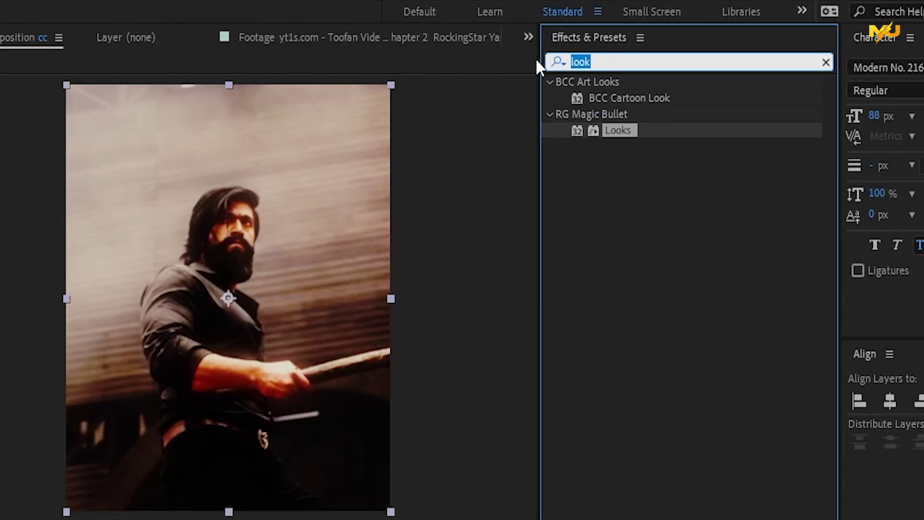
text(sharp)
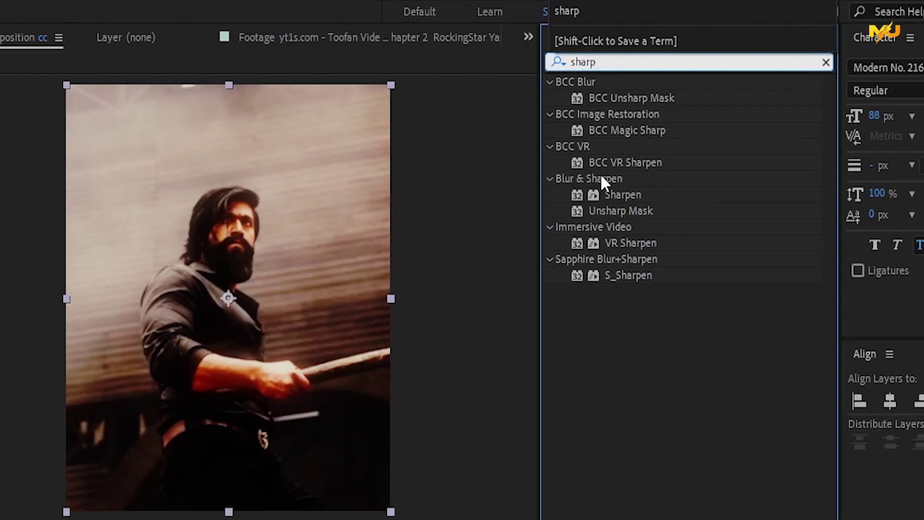
drag(623, 197, 587, 328)
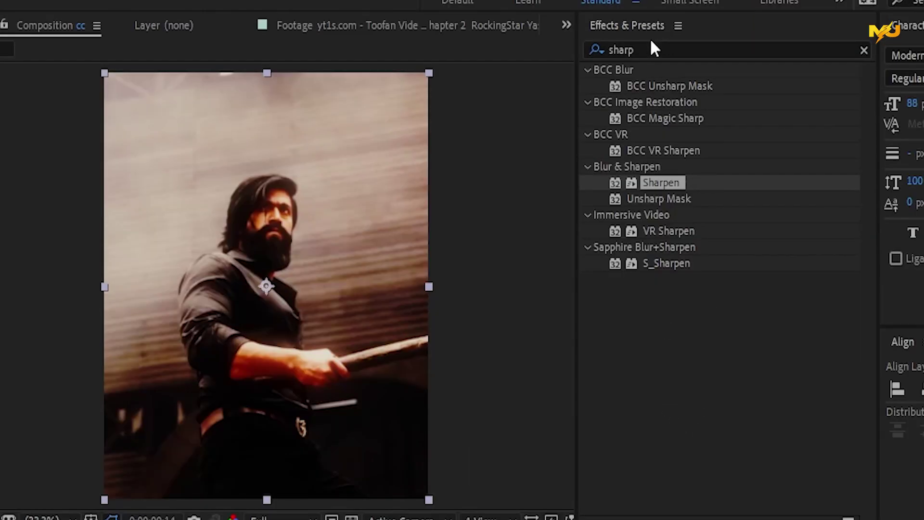
Find the Unsharp Mask effect and apply it to Adjustment Layer 2.
click(646, 48)
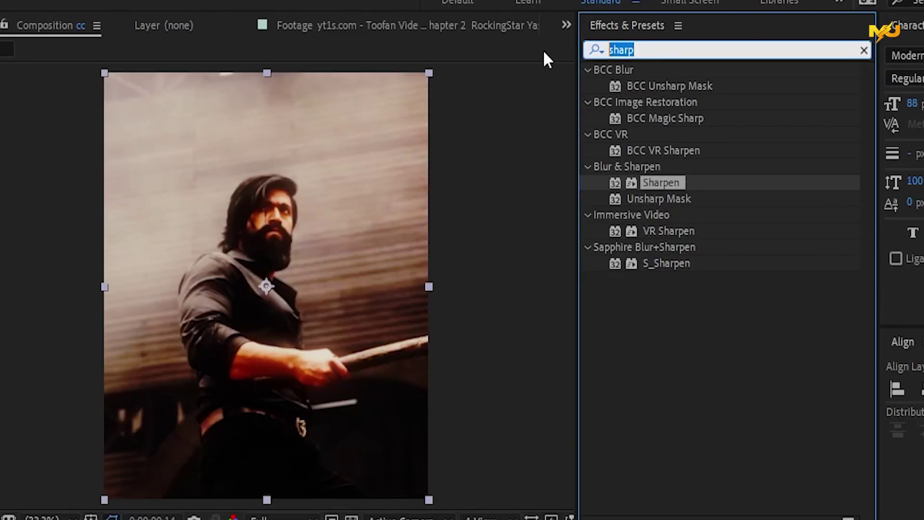
text(unshar)
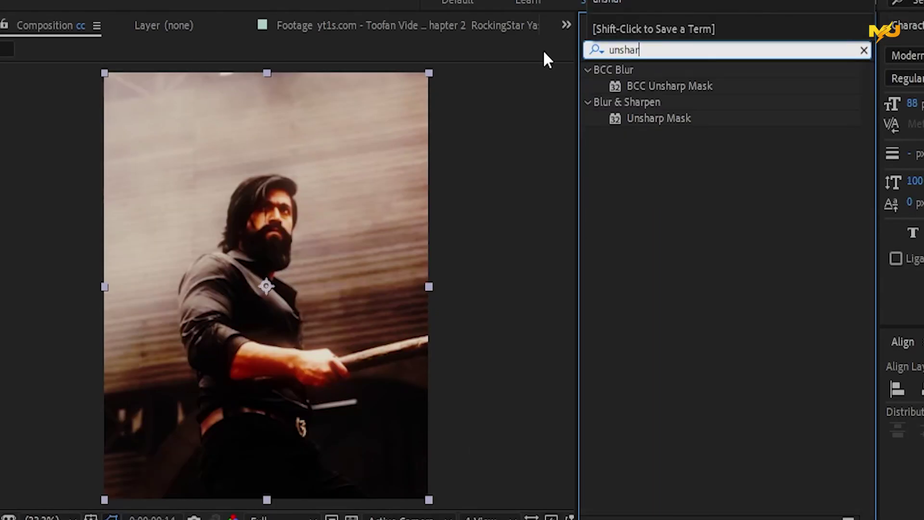
drag(645, 117, 477, 281)
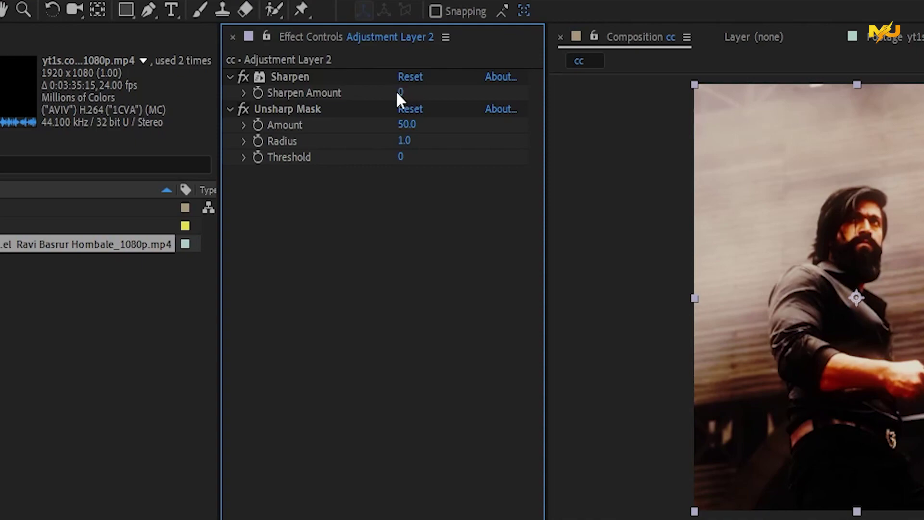
Set the Sharpen Amount to 50 and the Unsharp Mask to Amount 15 and Radius 20 on Adjustment Layer 2.
click(400, 92)
text(50)
key(Return)
click(404, 125)
text(15)
key(Return)
click(396, 143)
text(50)
key(BackSpace)
key(BackSpace)
text(20)
key(Return)
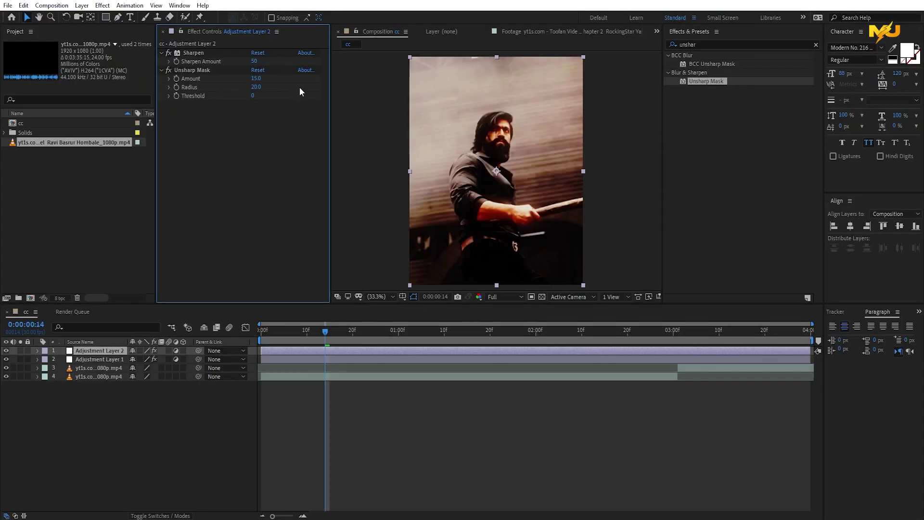
Toggle the visibility of both adjustment layers to compare the clip with and without the grade.
click(449, 418)
click(102, 361)
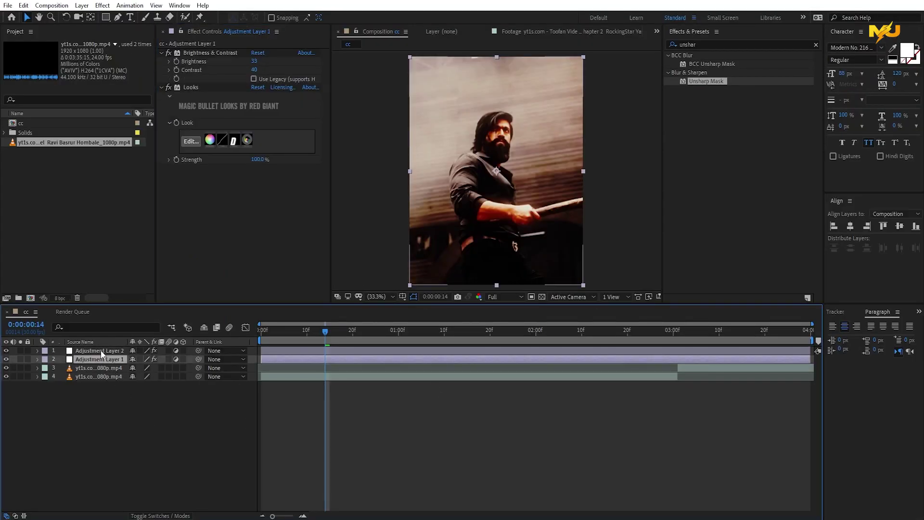
shift+click(102, 353)
drag(6, 351, 6, 359)
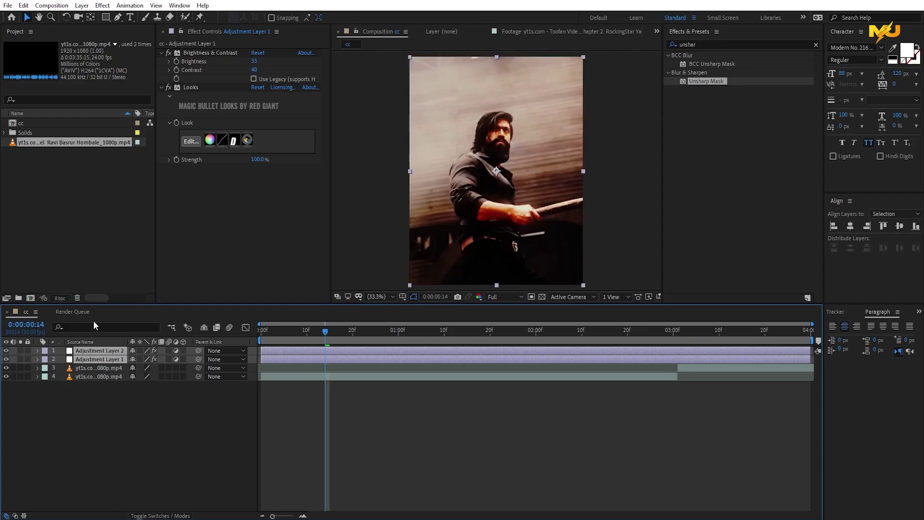
click(423, 415)
Set the preview resolution to Half and play the graded composition from its first frame.
drag(301, 333, 259, 341)
click(492, 298)
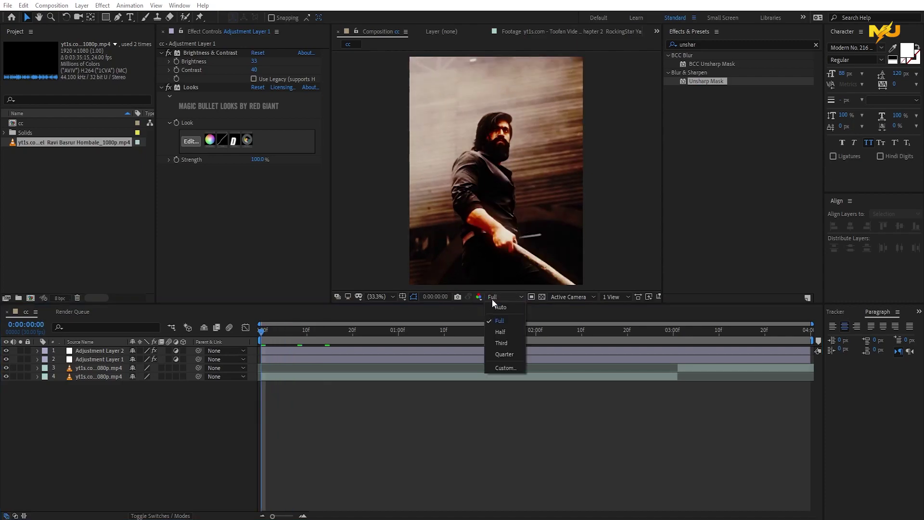
click(499, 329)
key(space)
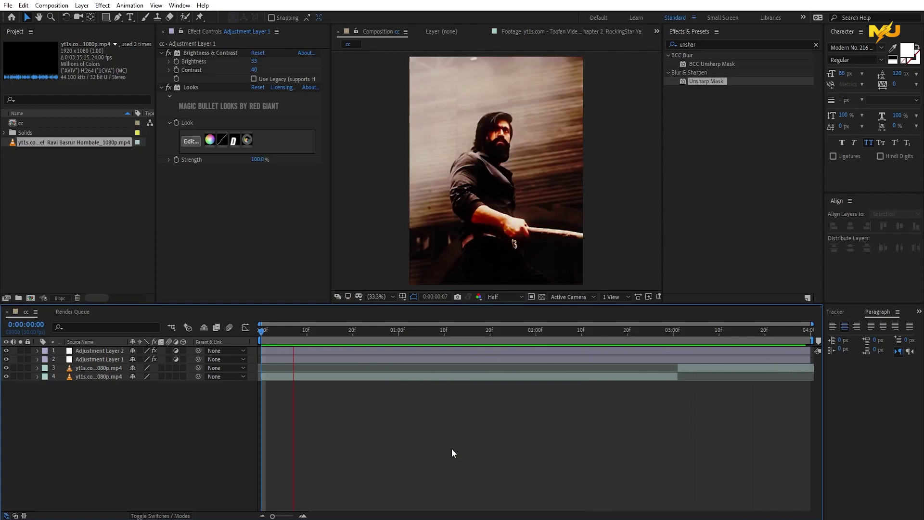
key(space)
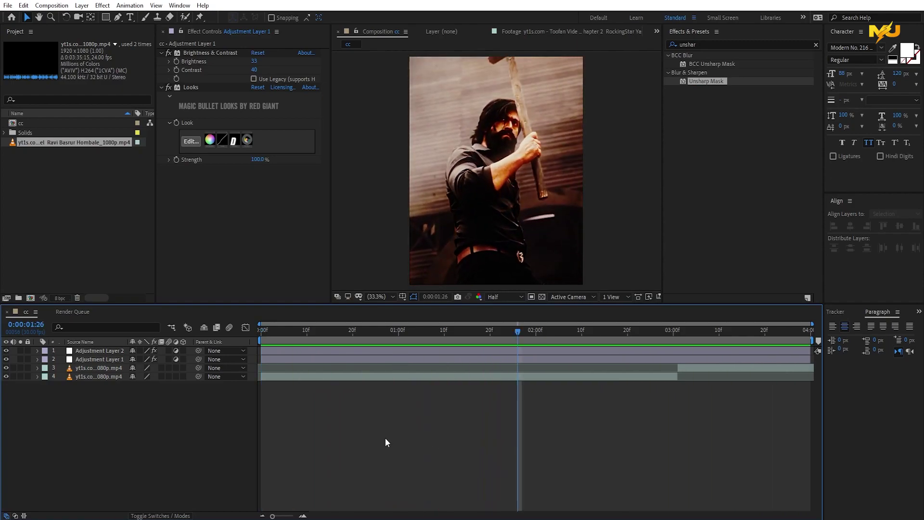